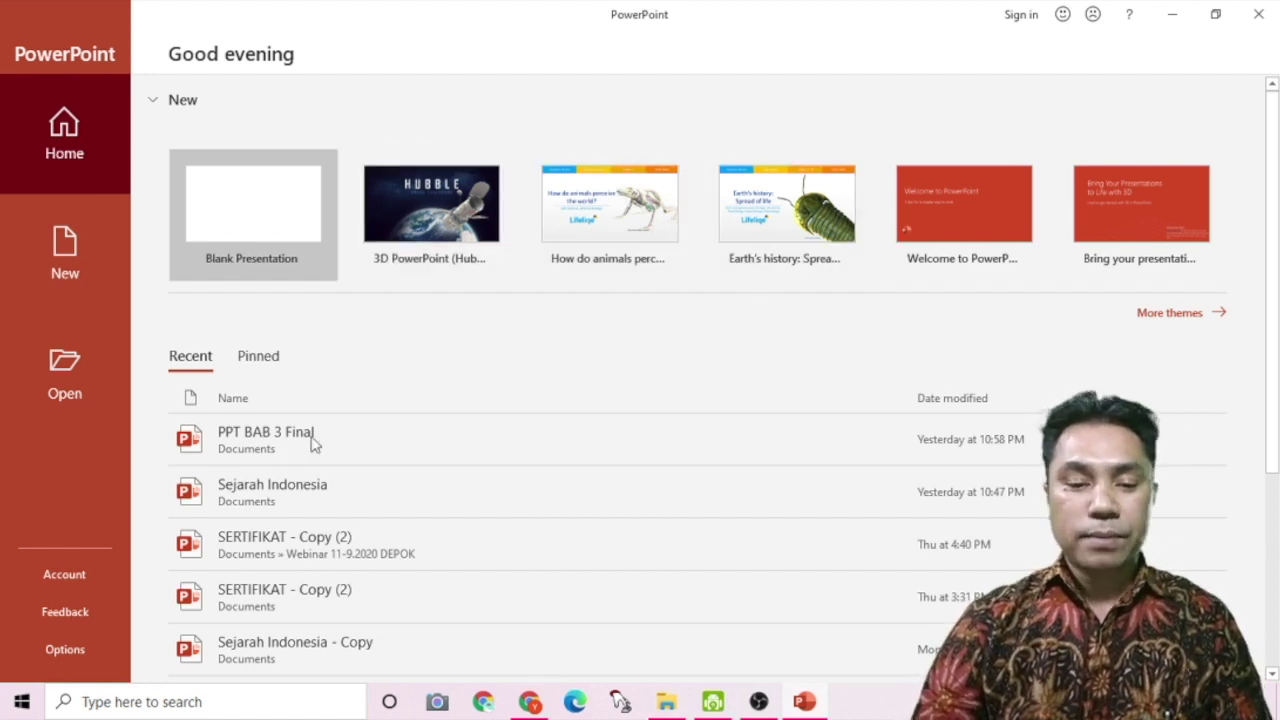
Search the online presentation templates and themes for "3d"
click(66, 253)
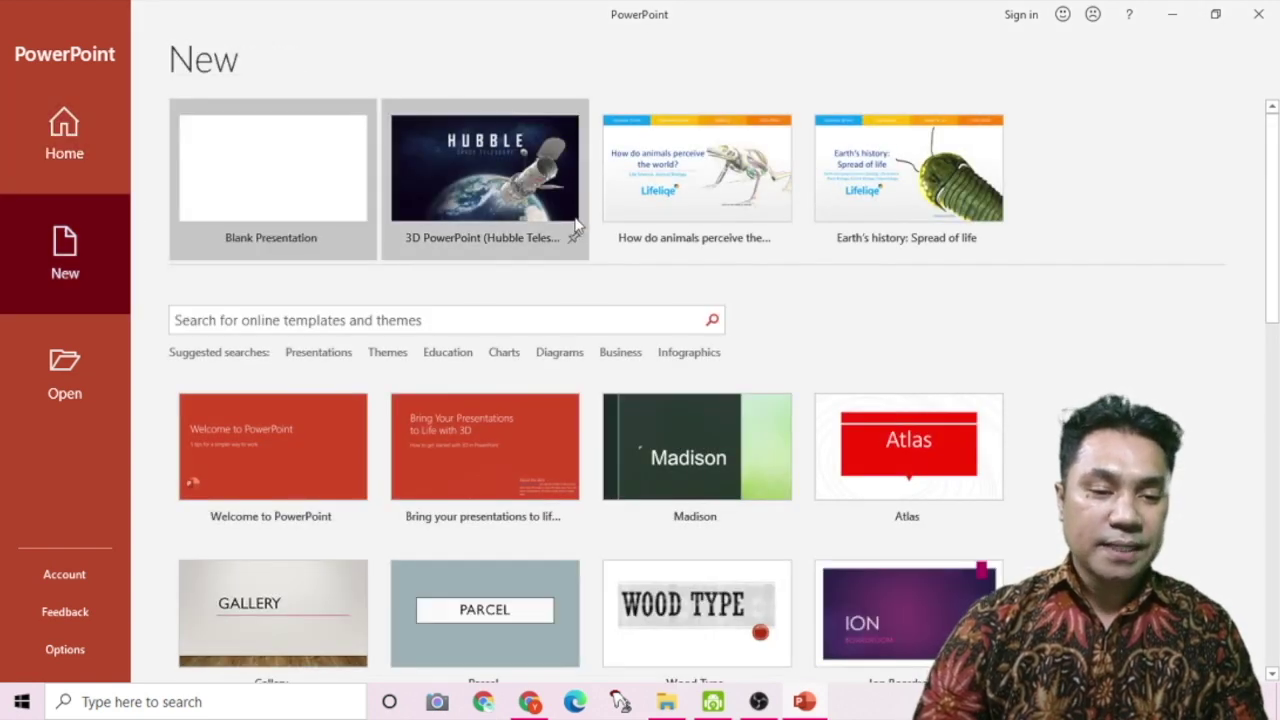
scroll(559, 461, down, 2)
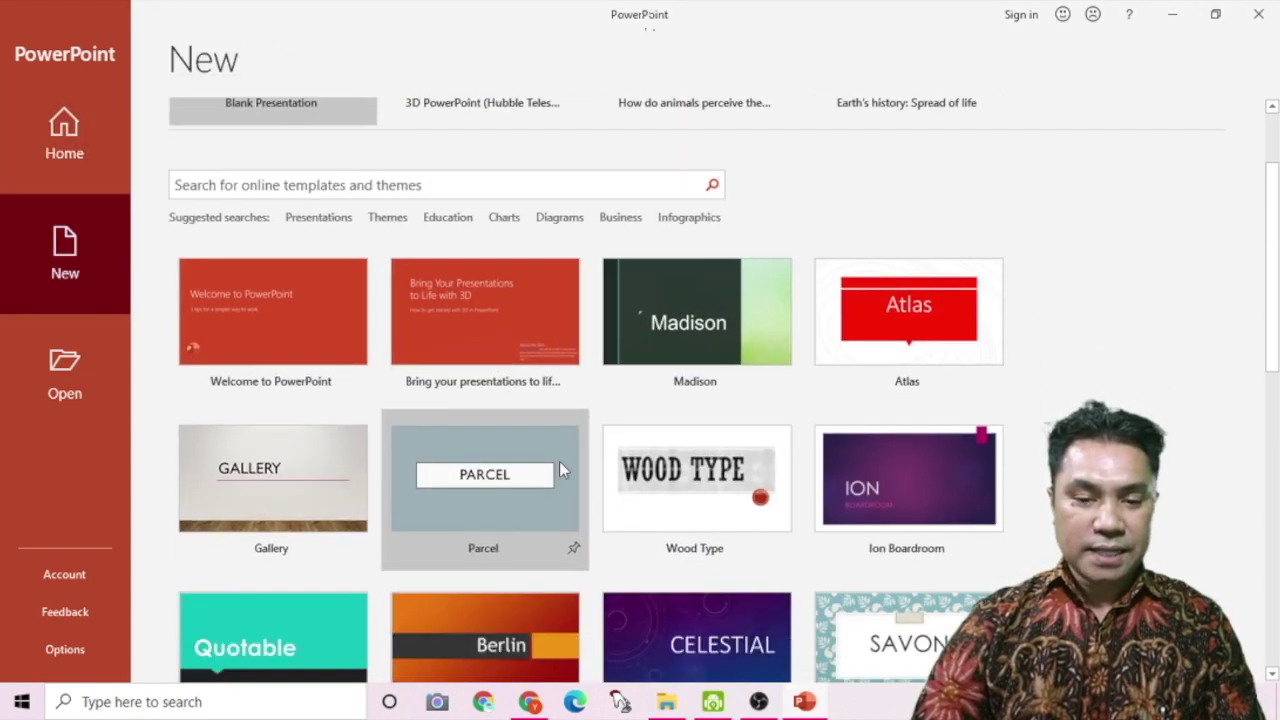
scroll(559, 461, up, 1)
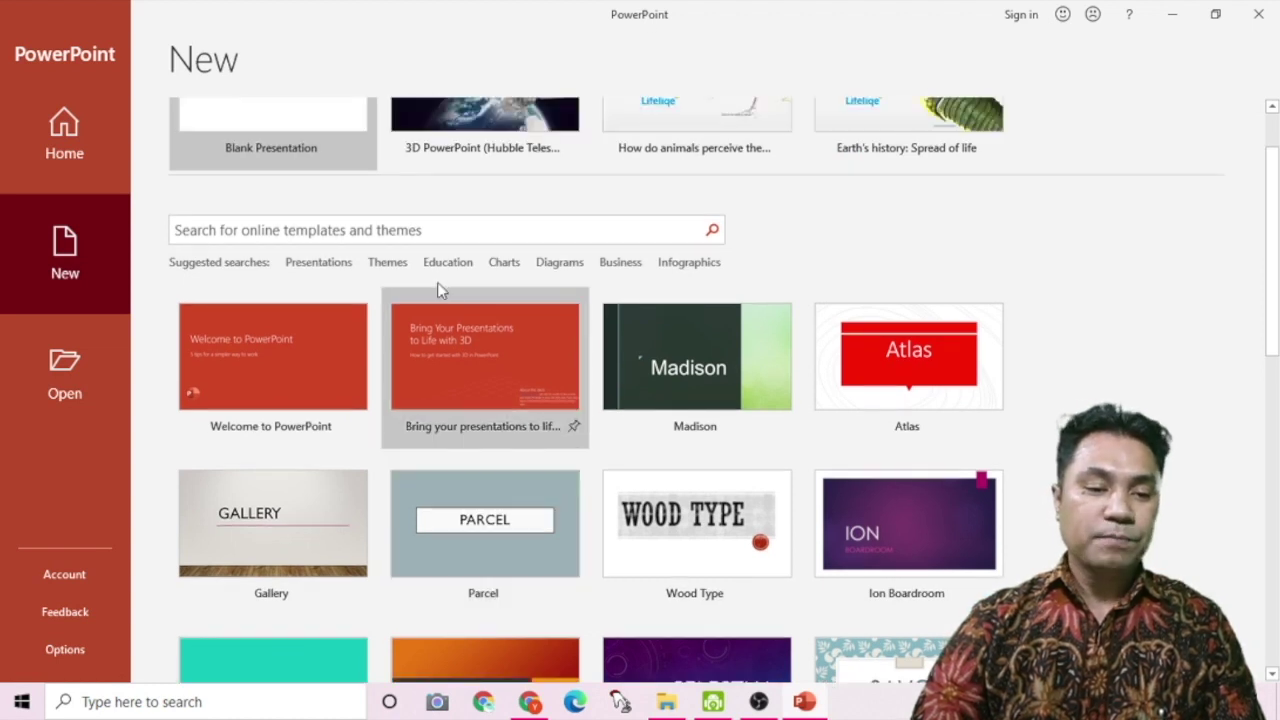
click(436, 230)
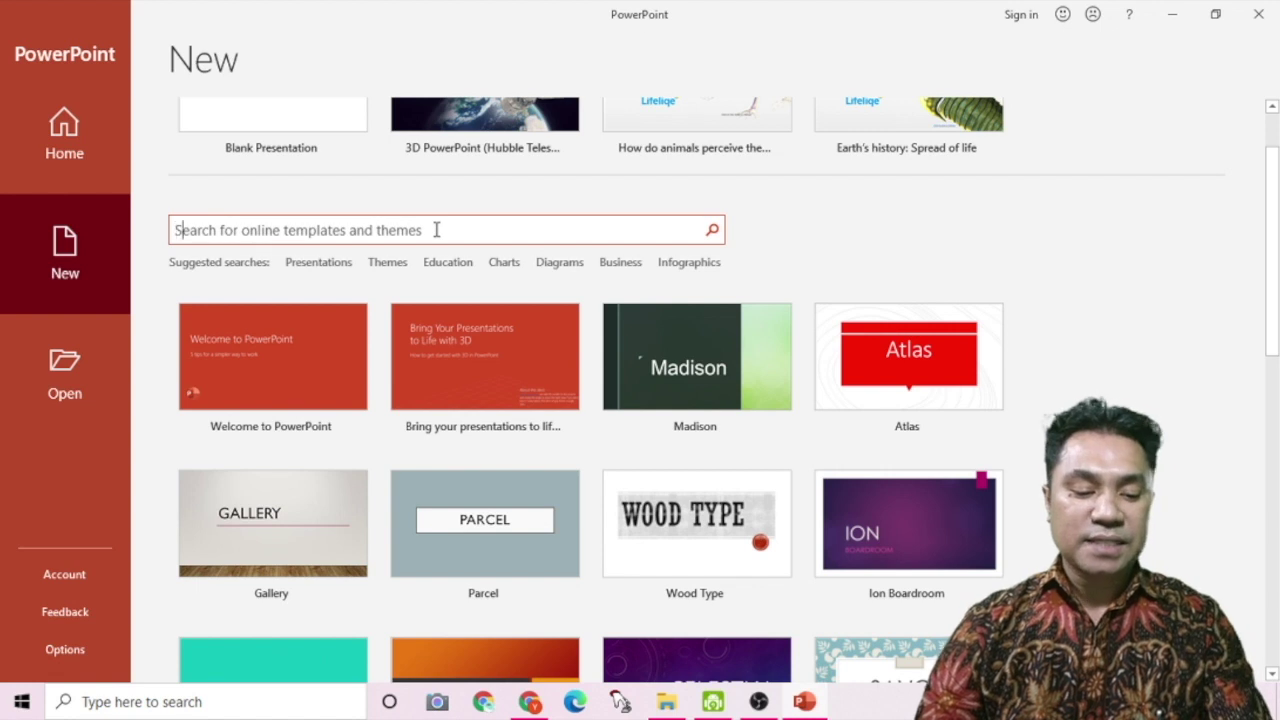
text(3d)
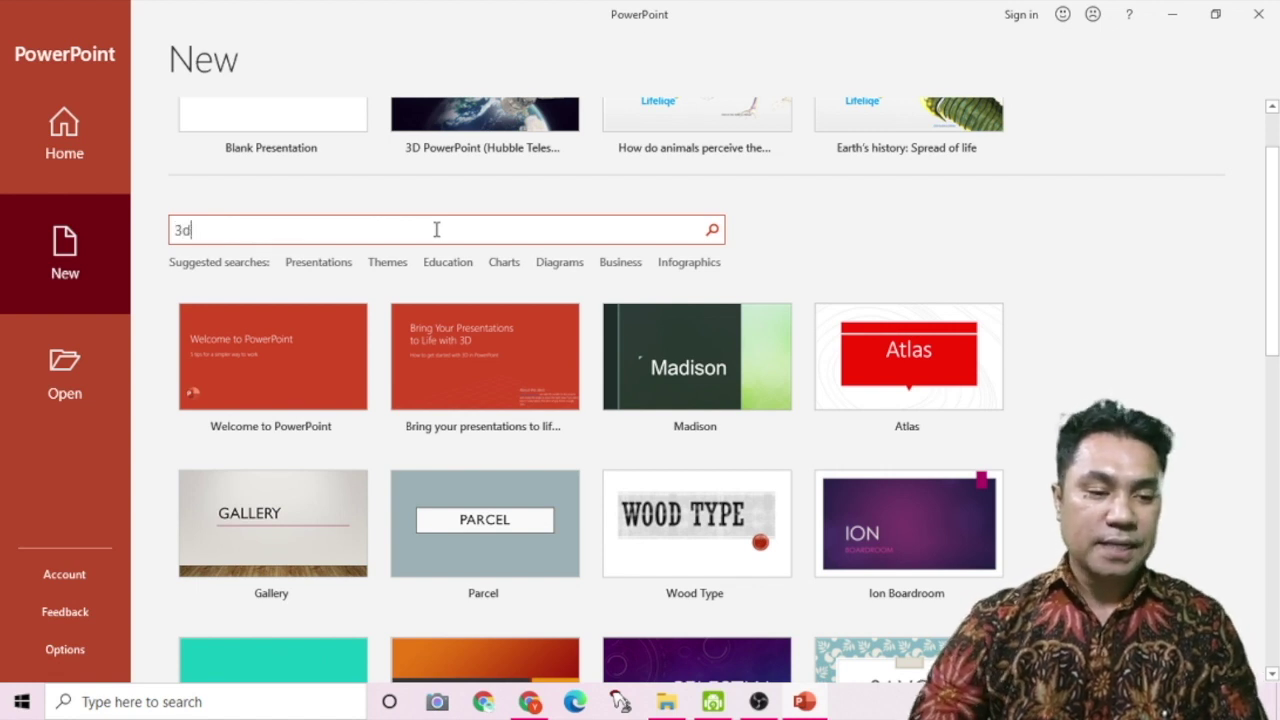
click(712, 230)
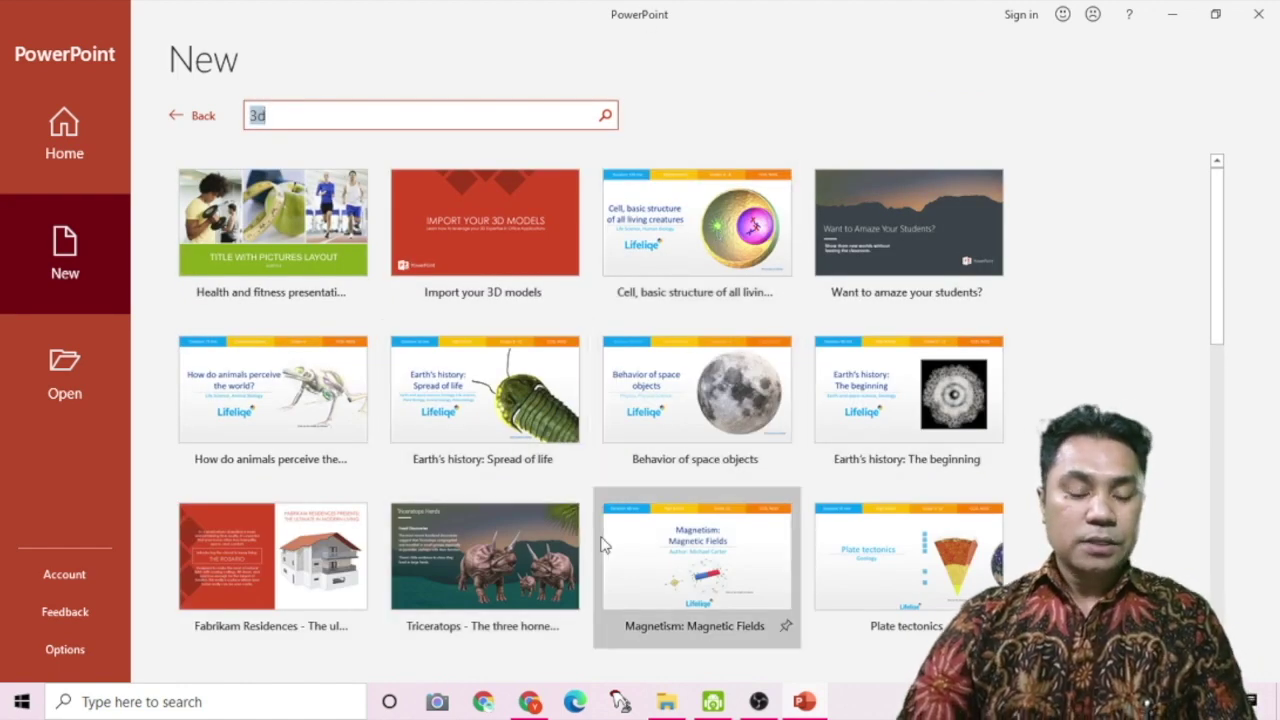
Browse the 3D template search results, examining the available science and album cover designs
scroll(603, 545, down, 2)
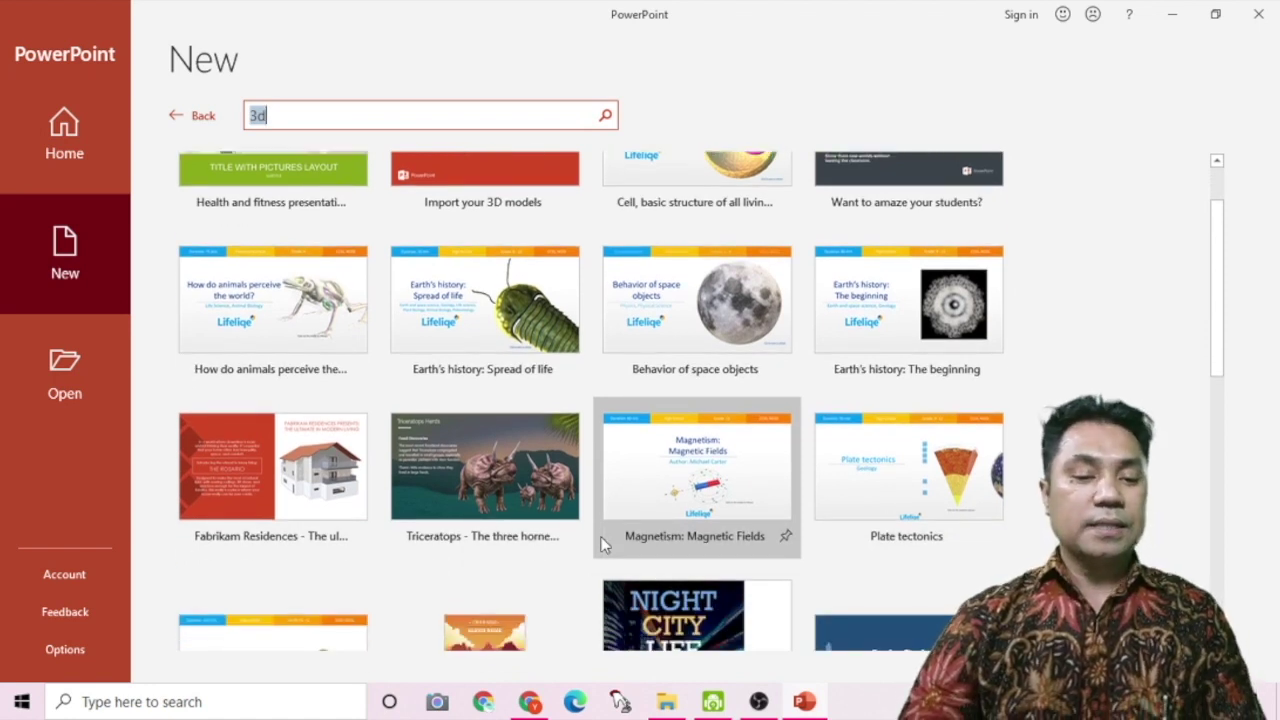
scroll(603, 543, up, 1)
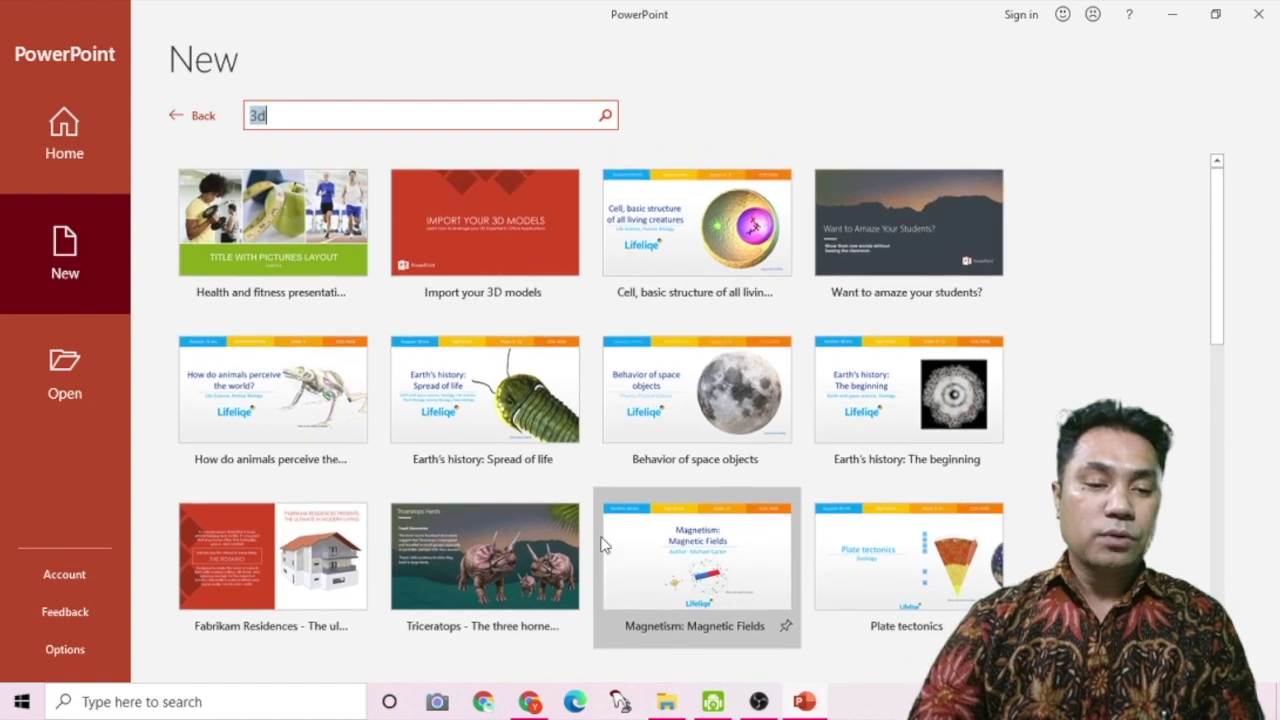
scroll(603, 543, down, 3)
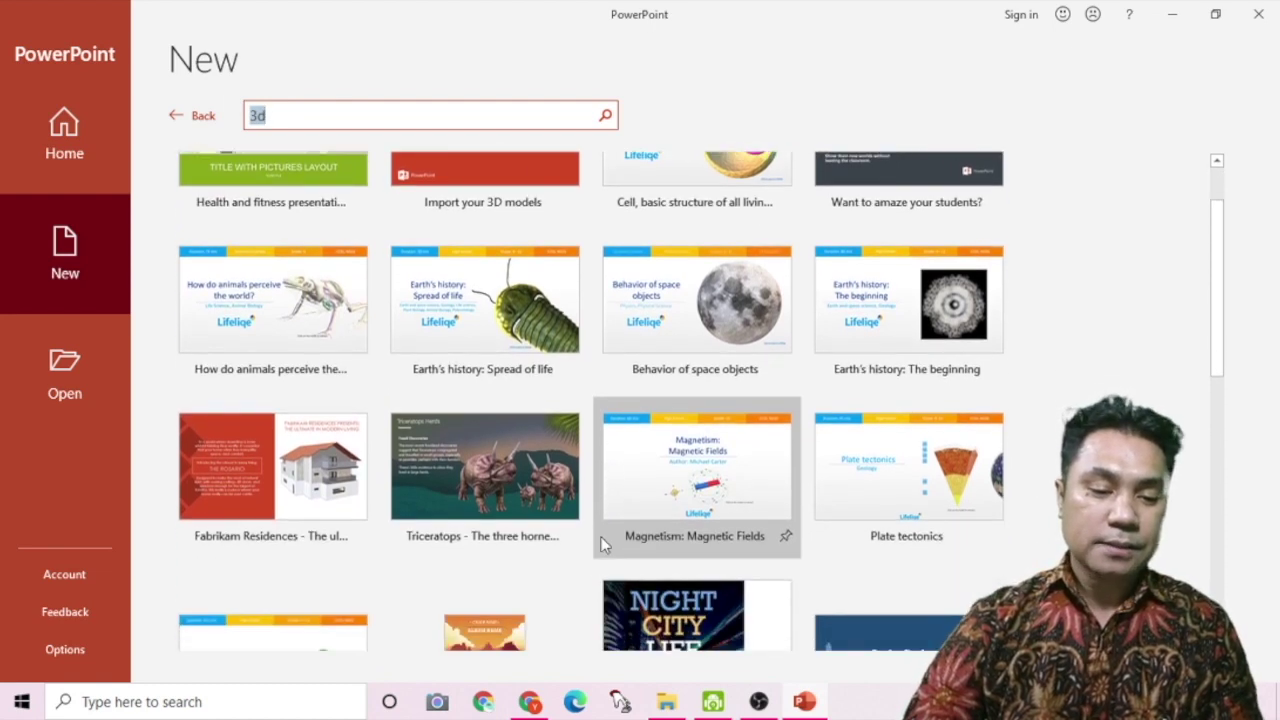
scroll(603, 543, down, 3)
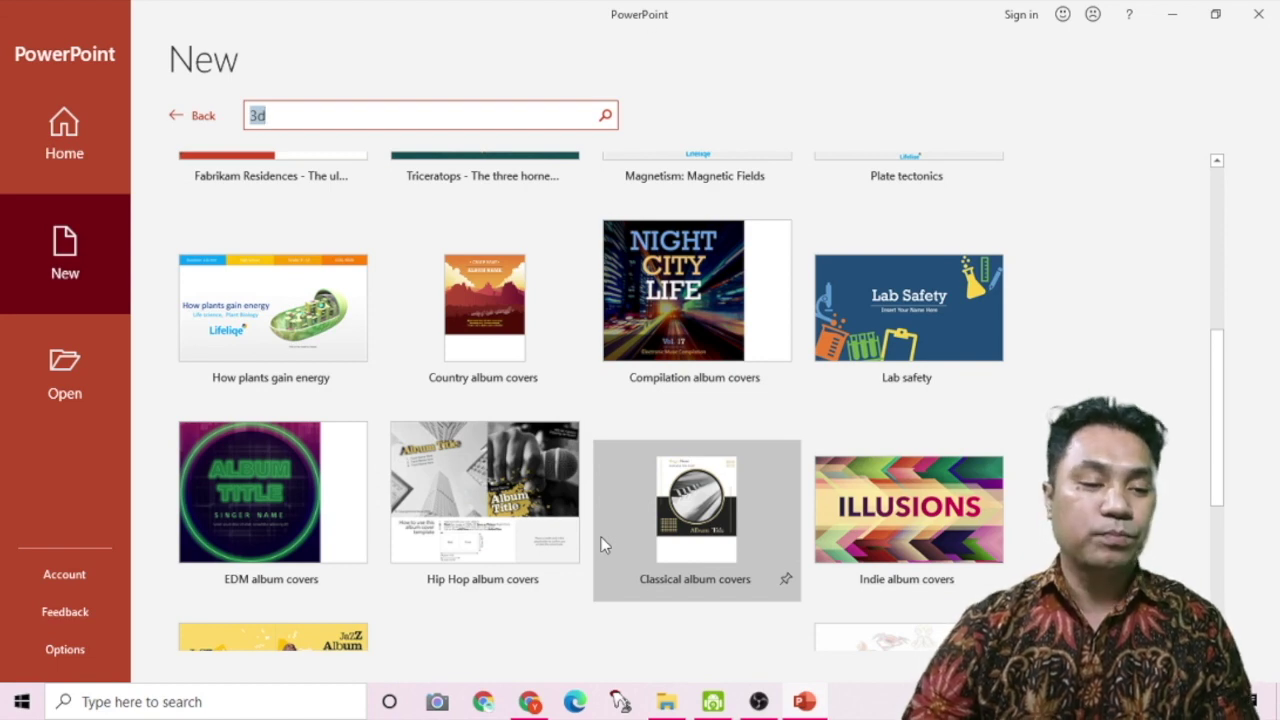
scroll(600, 540, up, 3)
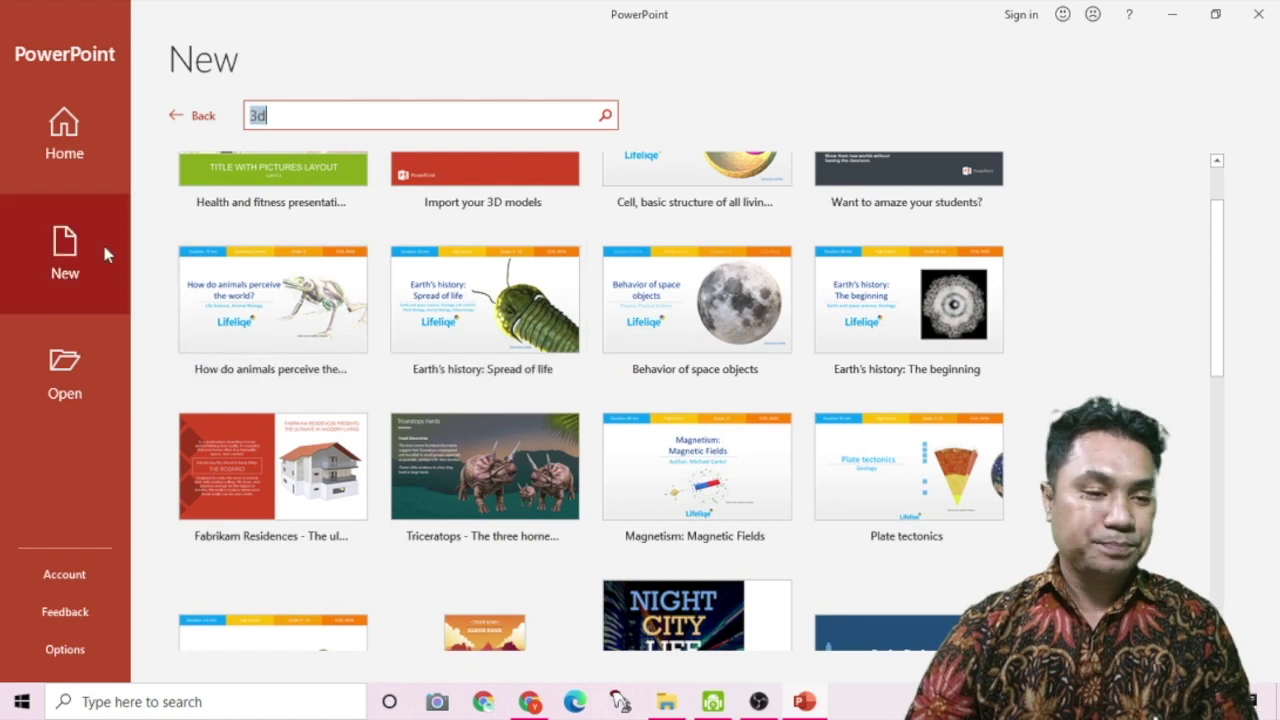
Create a presentation from the 3D PowerPoint Hubble Telescope template and close the Help pane
click(57, 158)
double_click(435, 198)
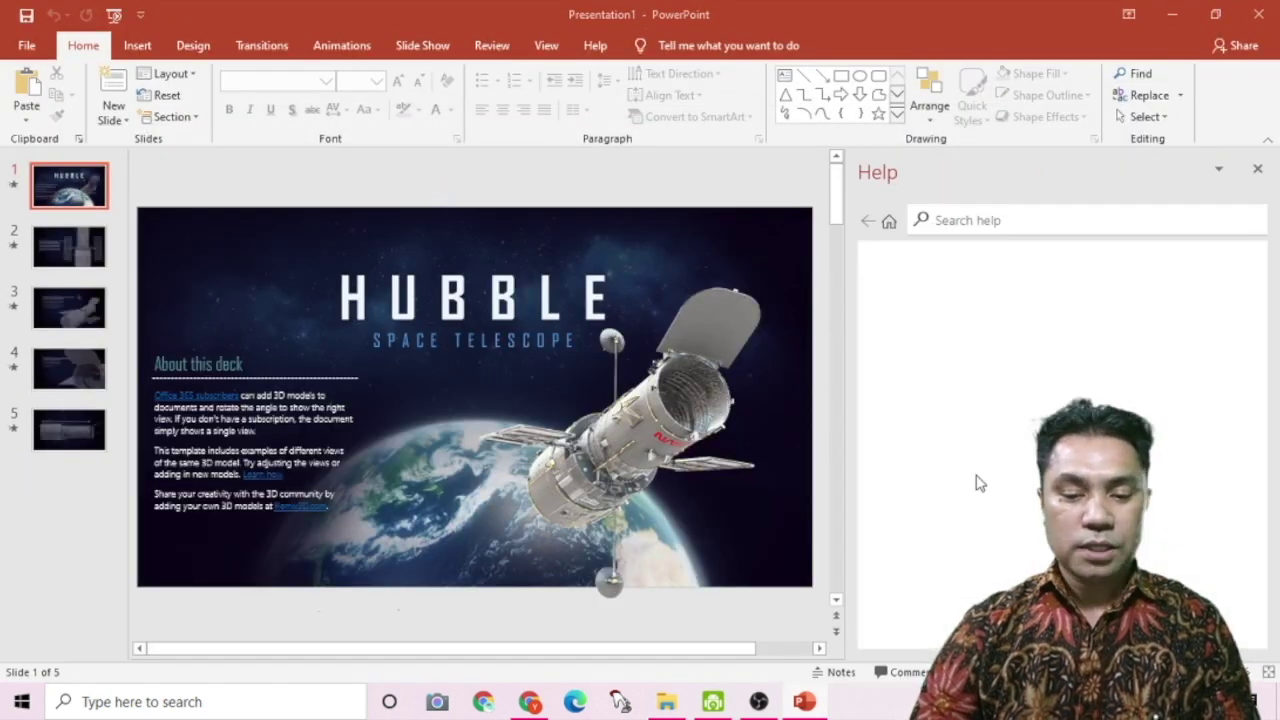
click(1258, 170)
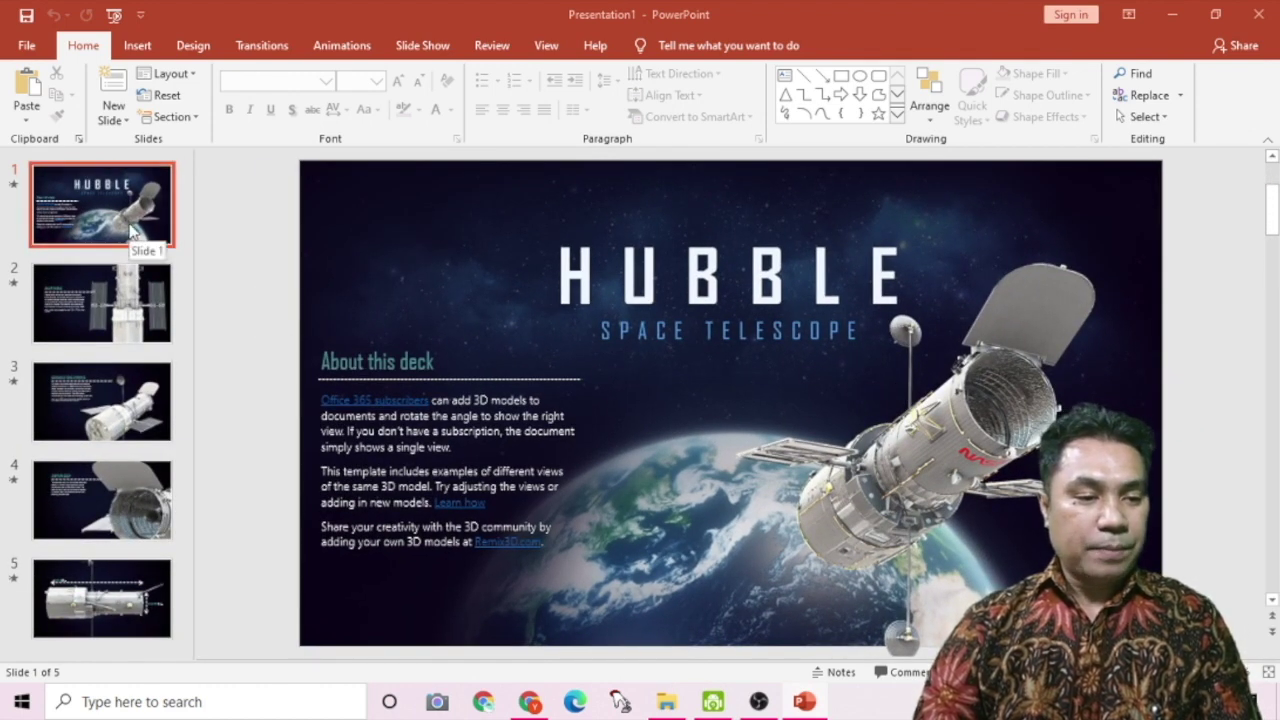
Review slides 2 to 5 of the Hubble presentation one by one and return to slide 1
click(124, 308)
click(127, 397)
click(112, 510)
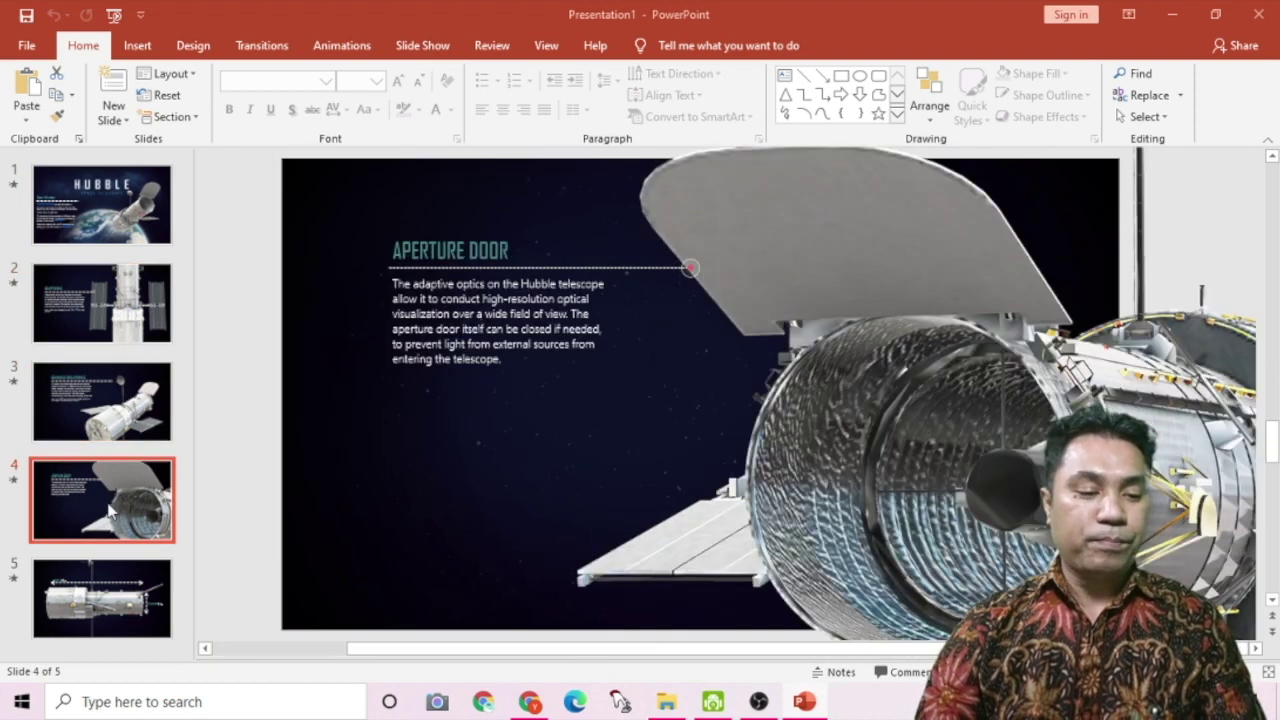
click(110, 612)
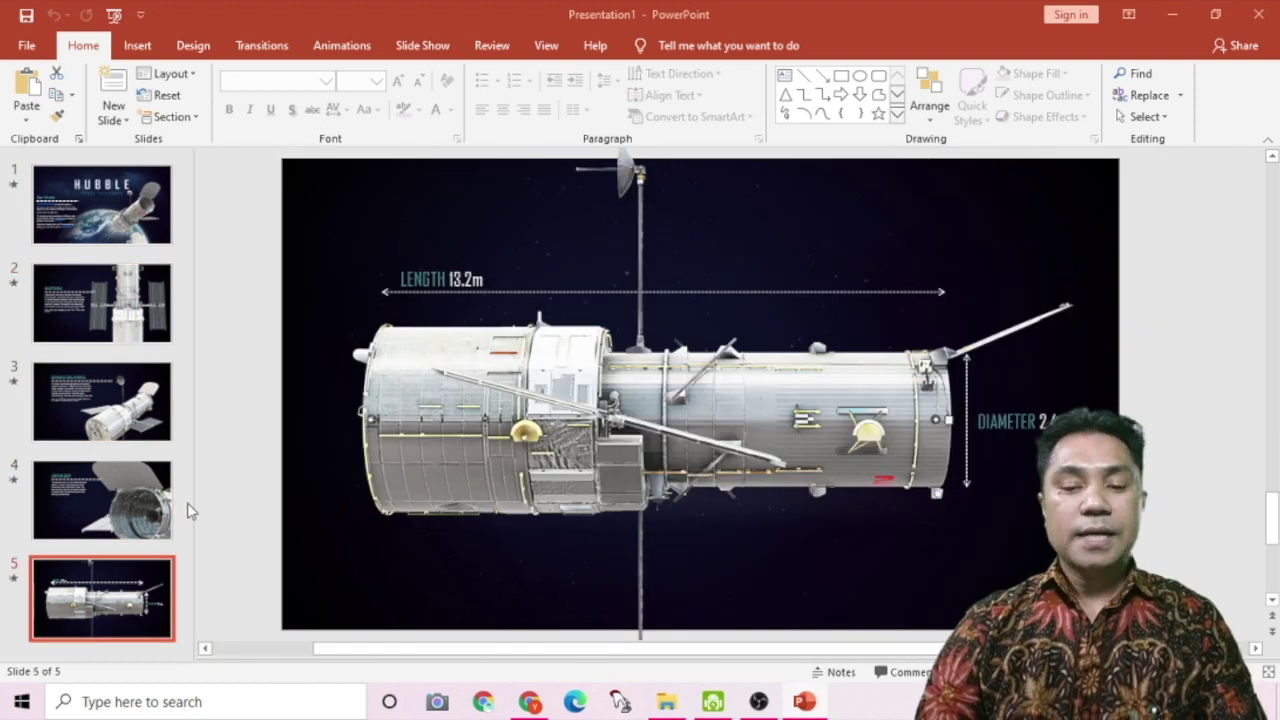
click(112, 222)
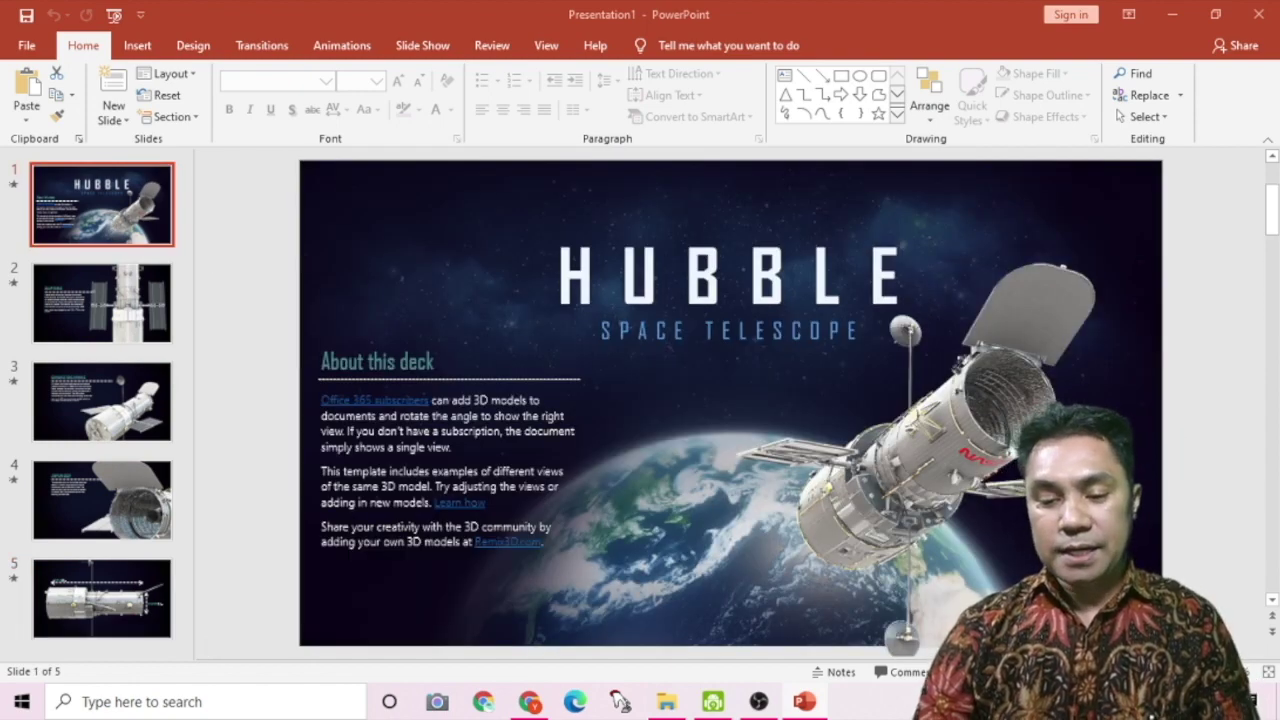
Play the Hubble slide show from the first slide through to the end
key(F5)
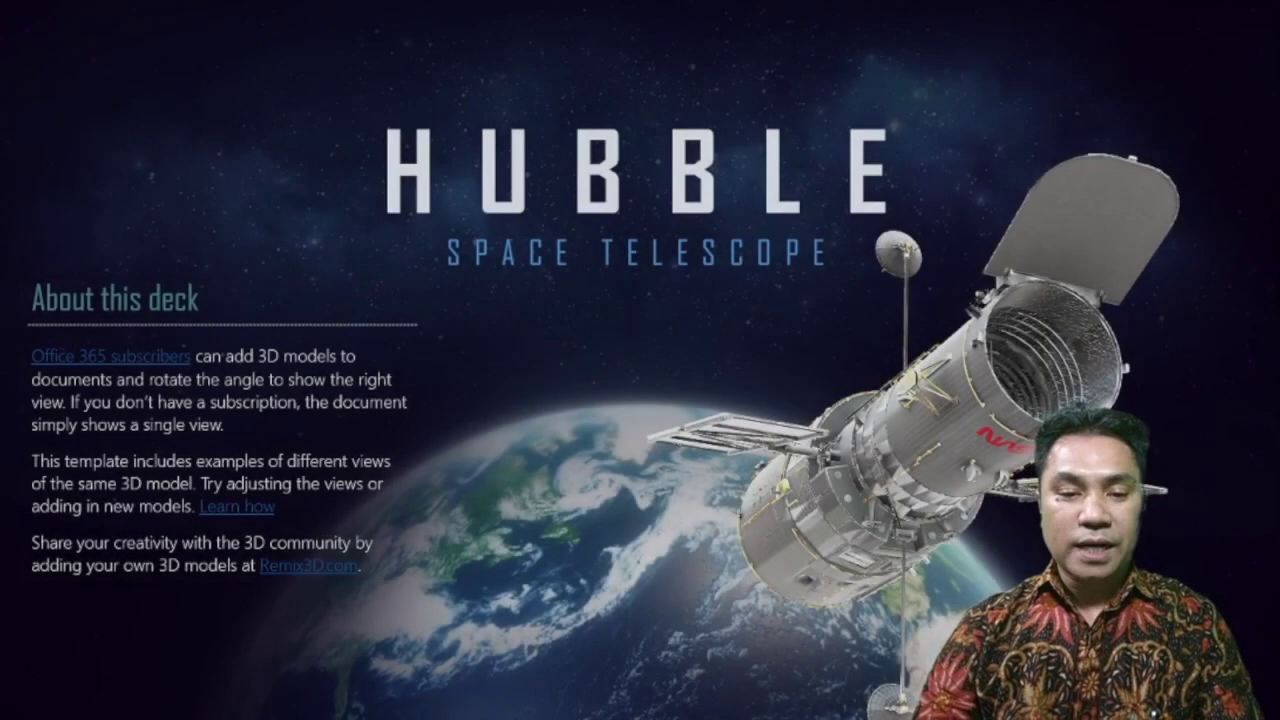
key(Right)
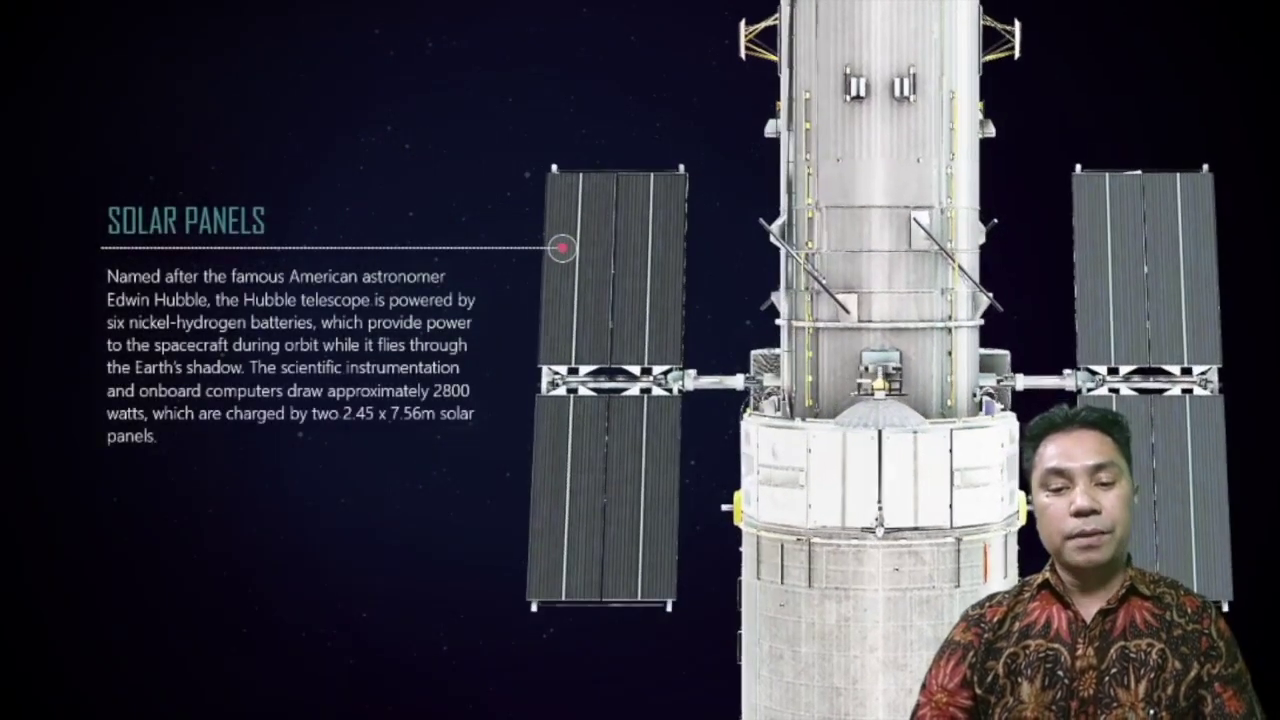
key(Right)
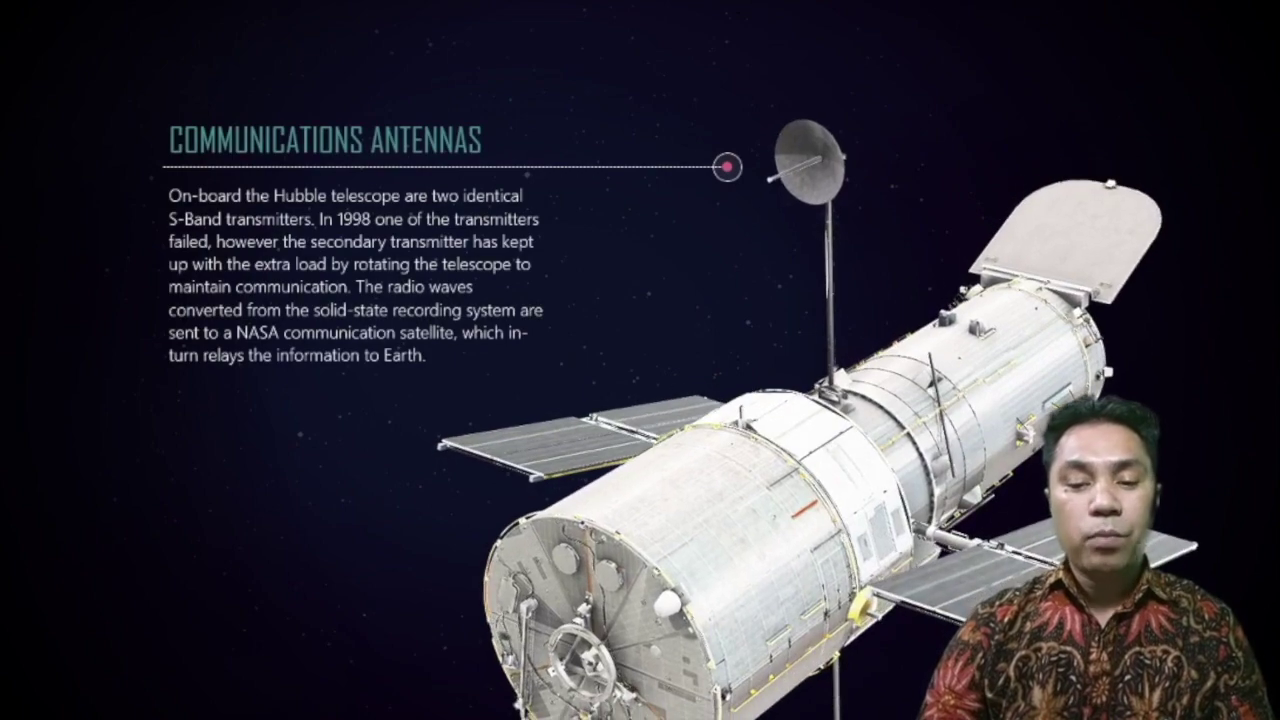
key(Right)
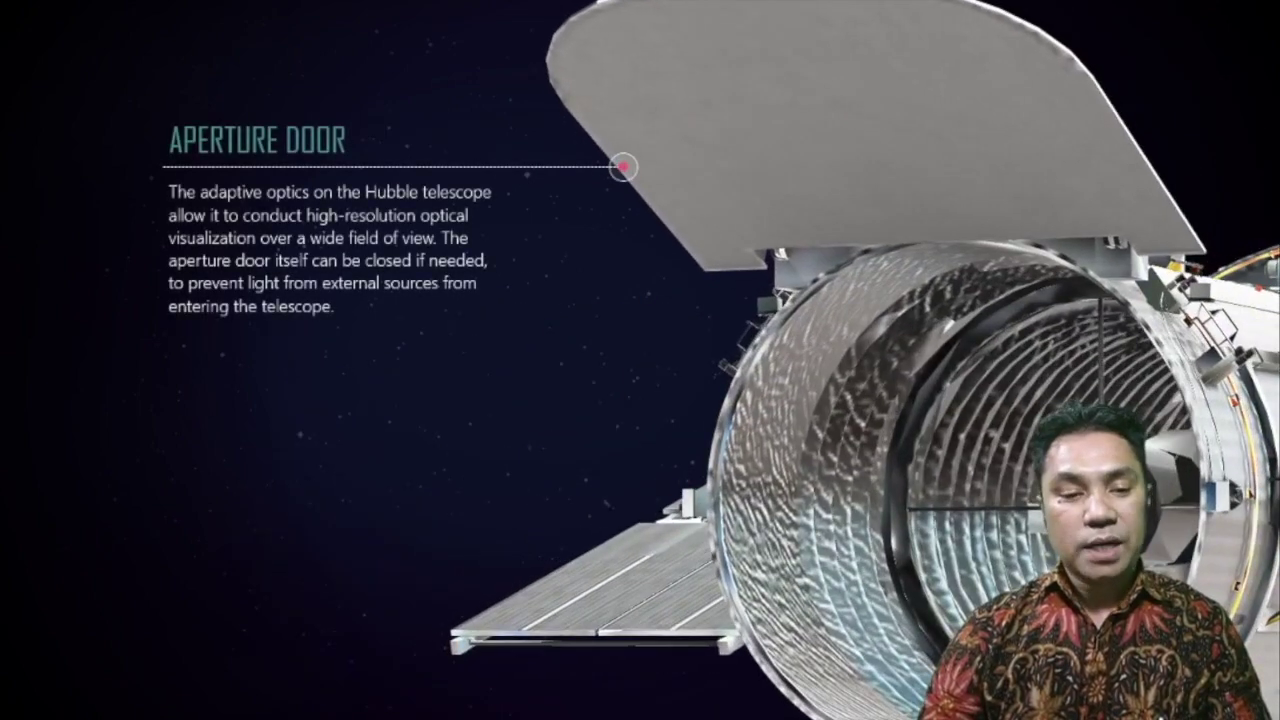
key(Right)
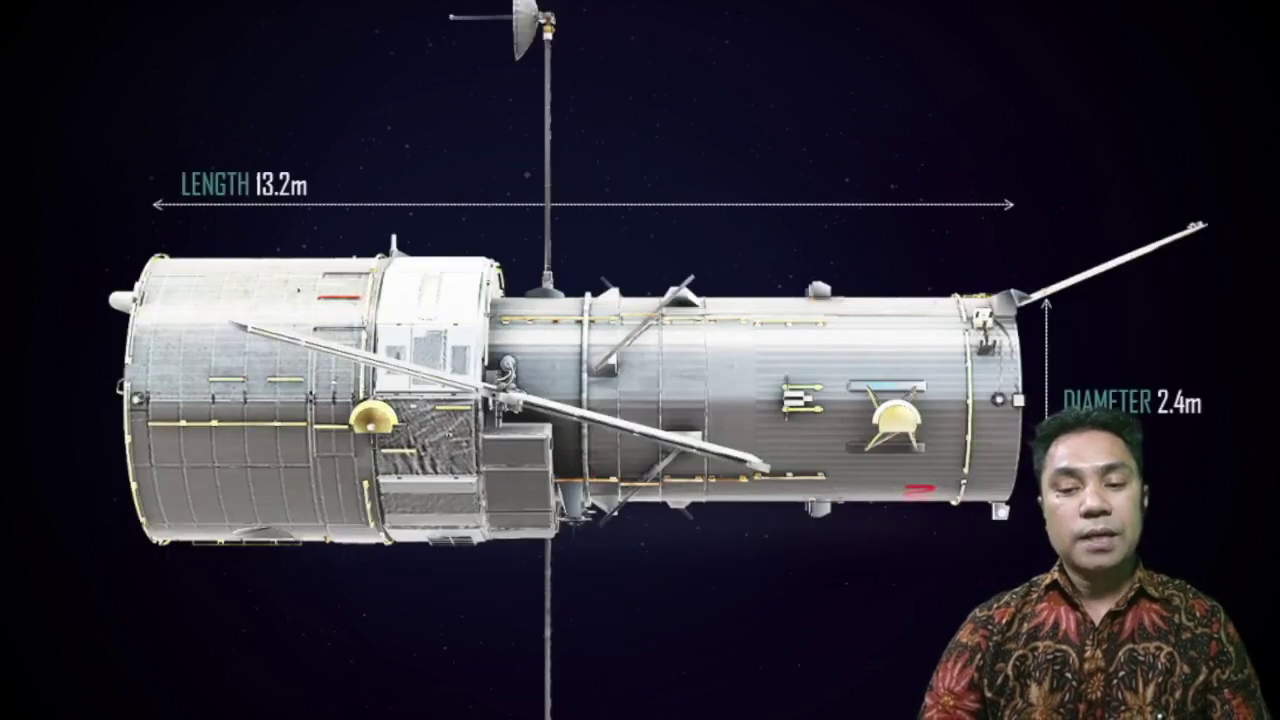
key(Right)
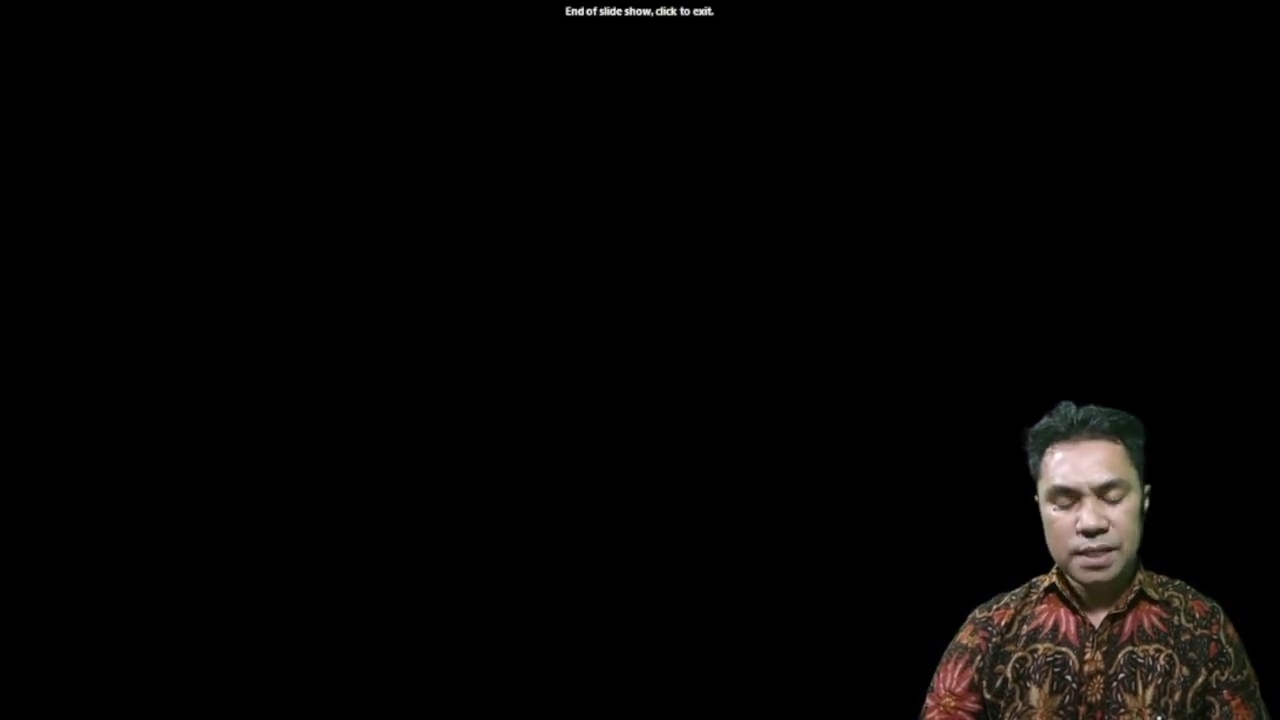
Go back through the slide show to the Solar Panels slide and exit the show
key(Left)
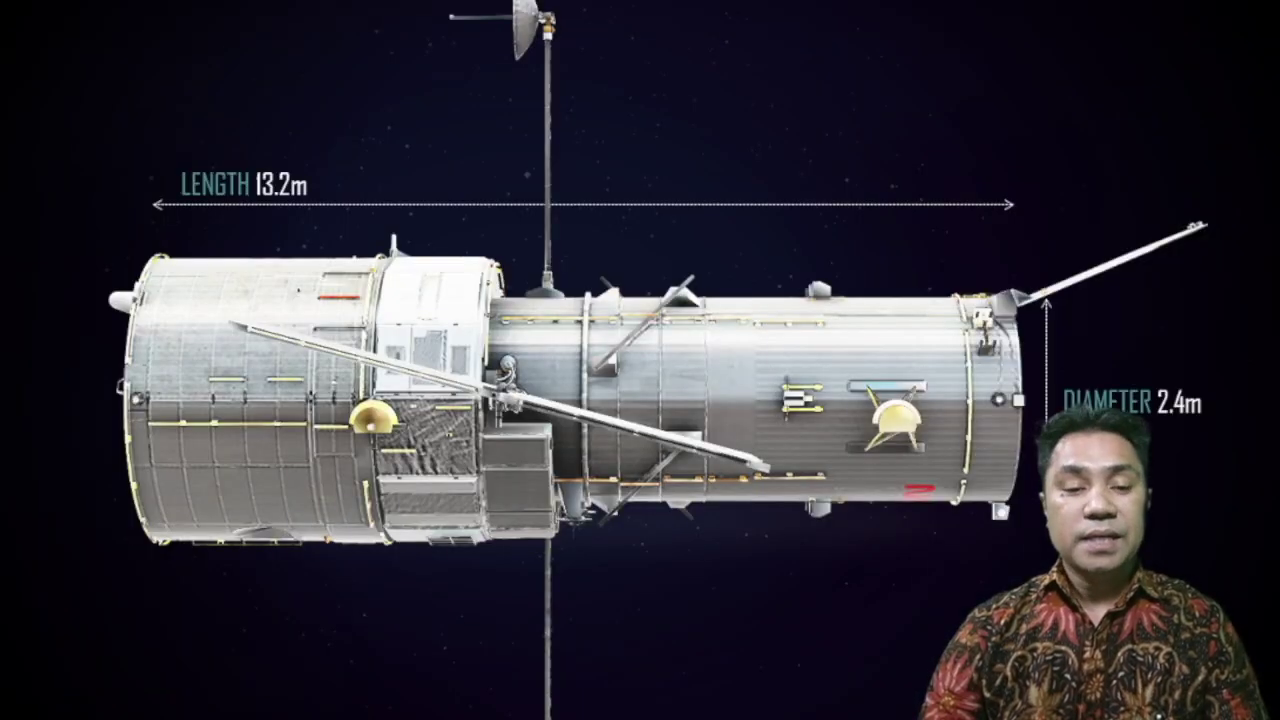
key(Left)
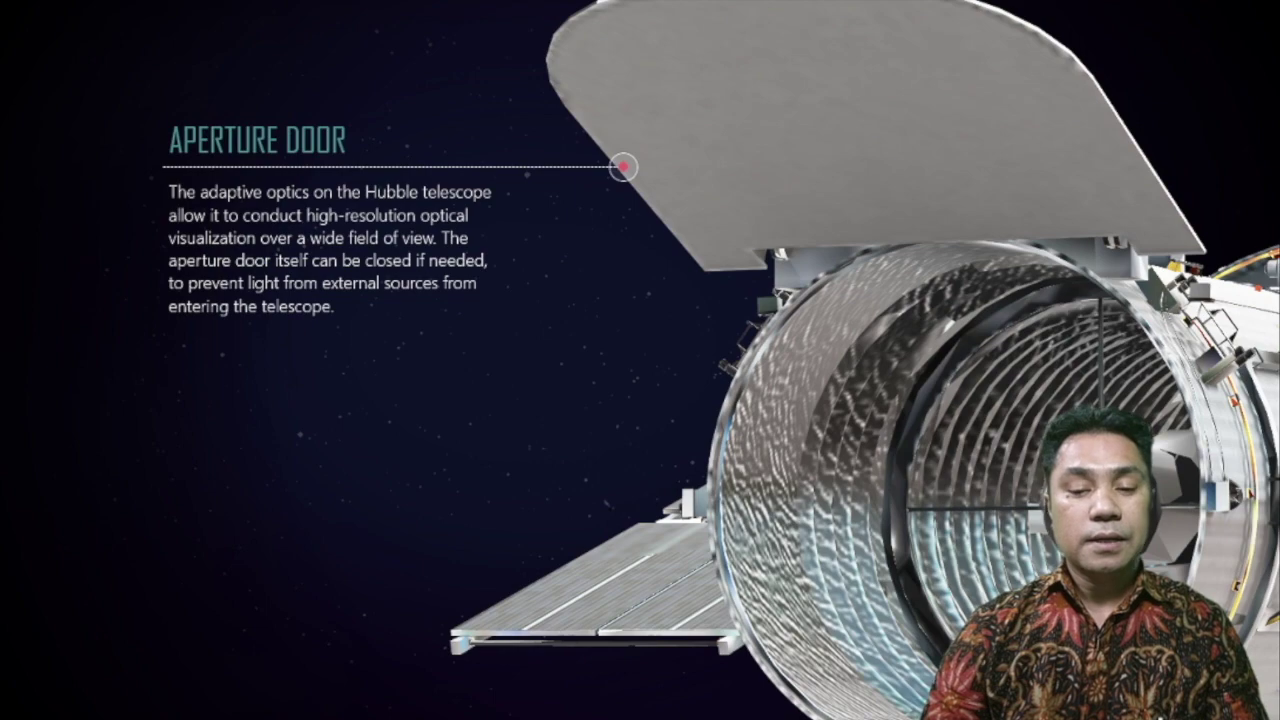
key(Left)
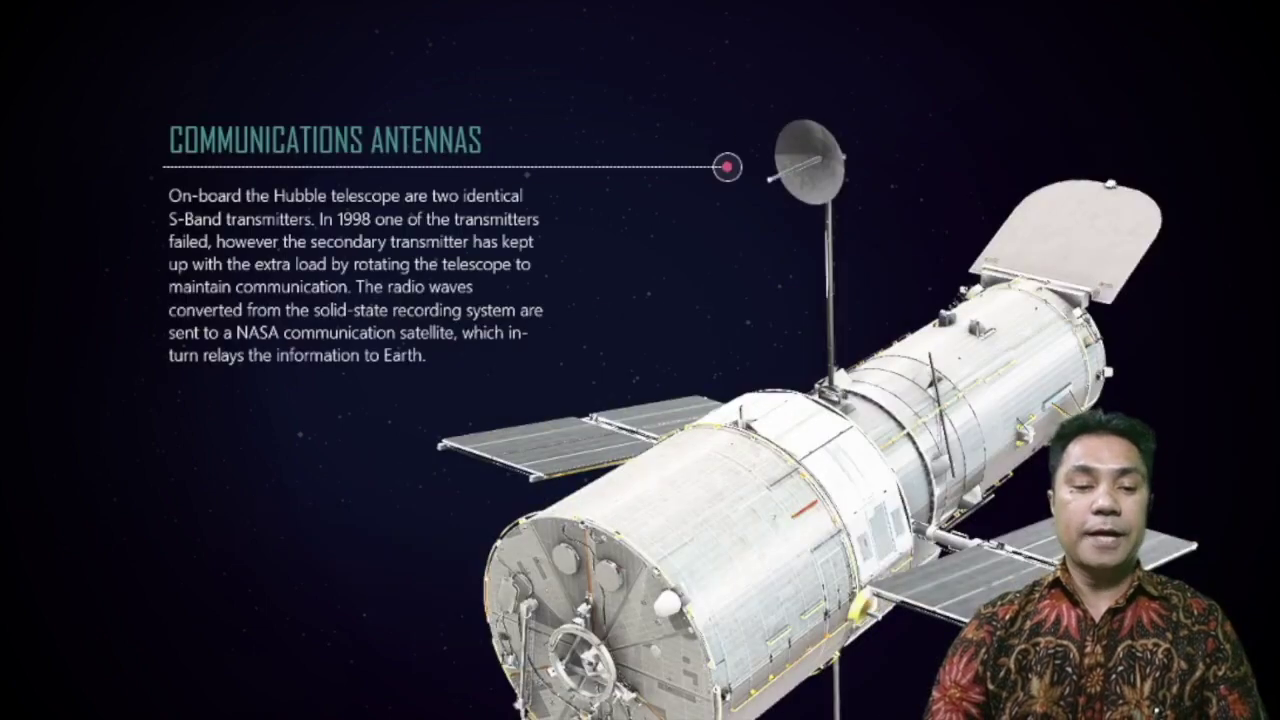
key(Left)
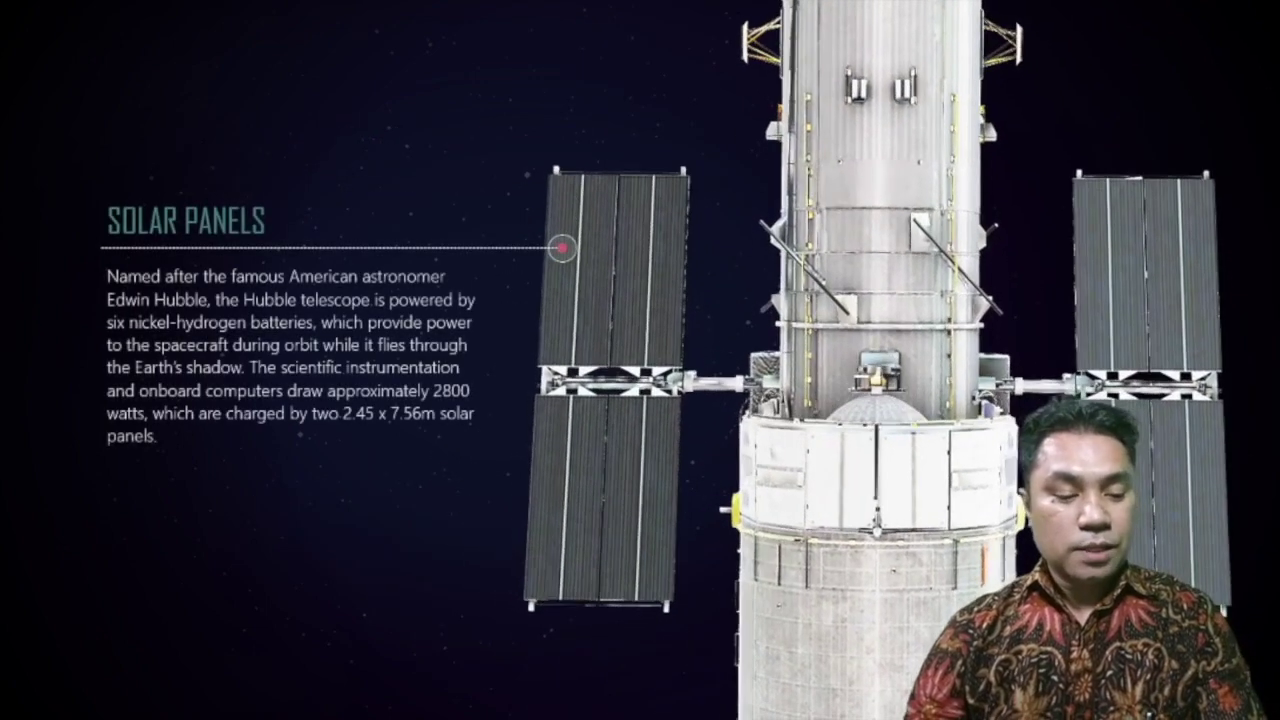
key(Escape)
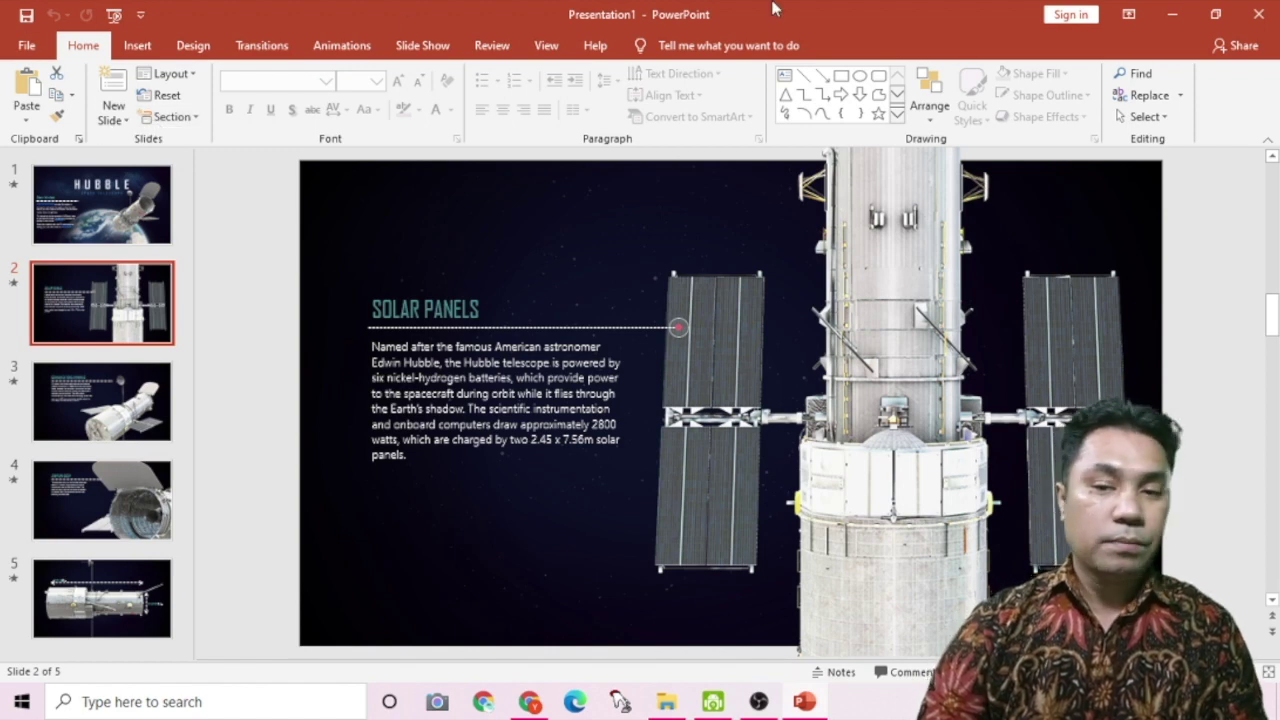
Close the Hubble presentation and relaunch PowerPoint from the desktop
click(1260, 15)
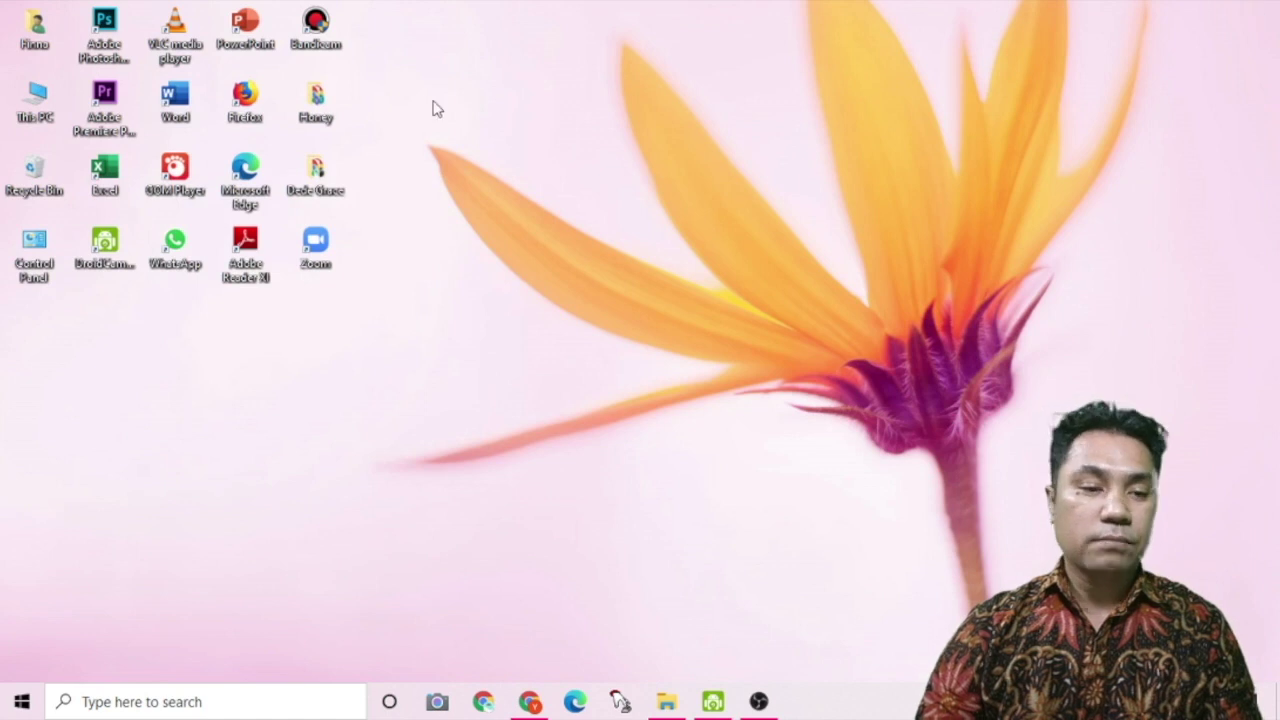
double_click(251, 35)
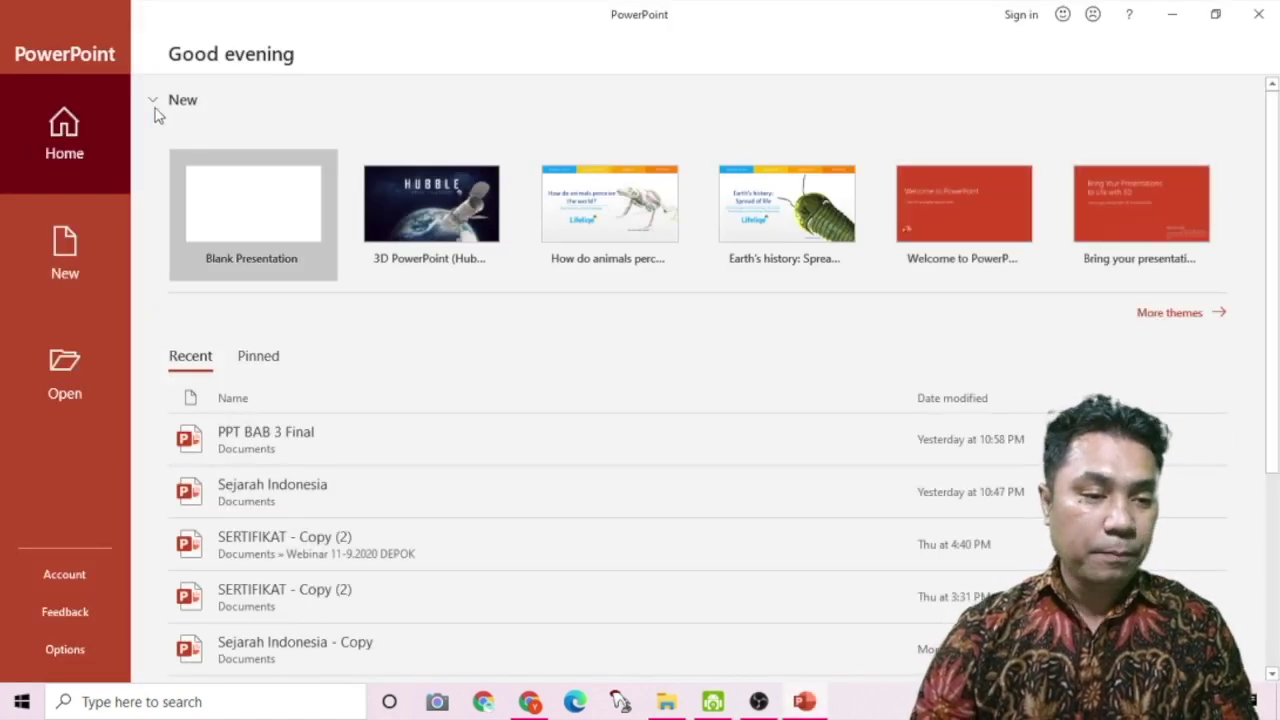
Create a new blank presentation and dismiss the Design Ideas suggestions
click(224, 212)
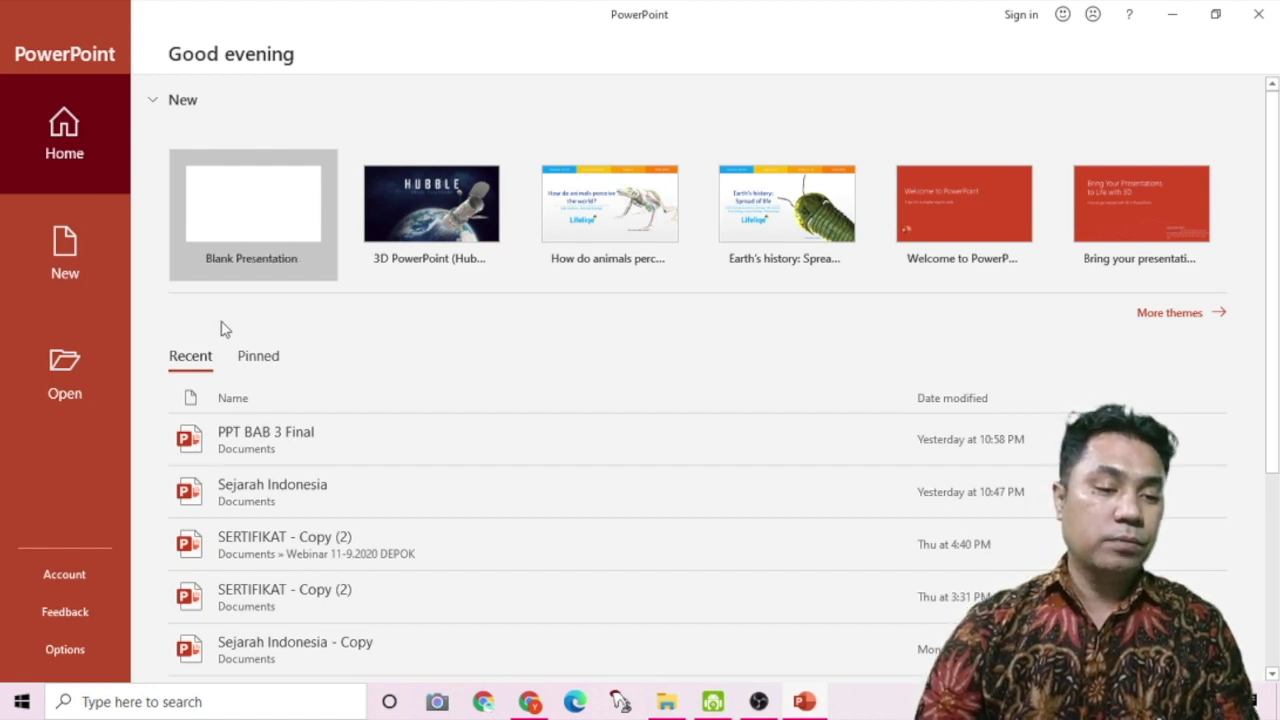
click(242, 238)
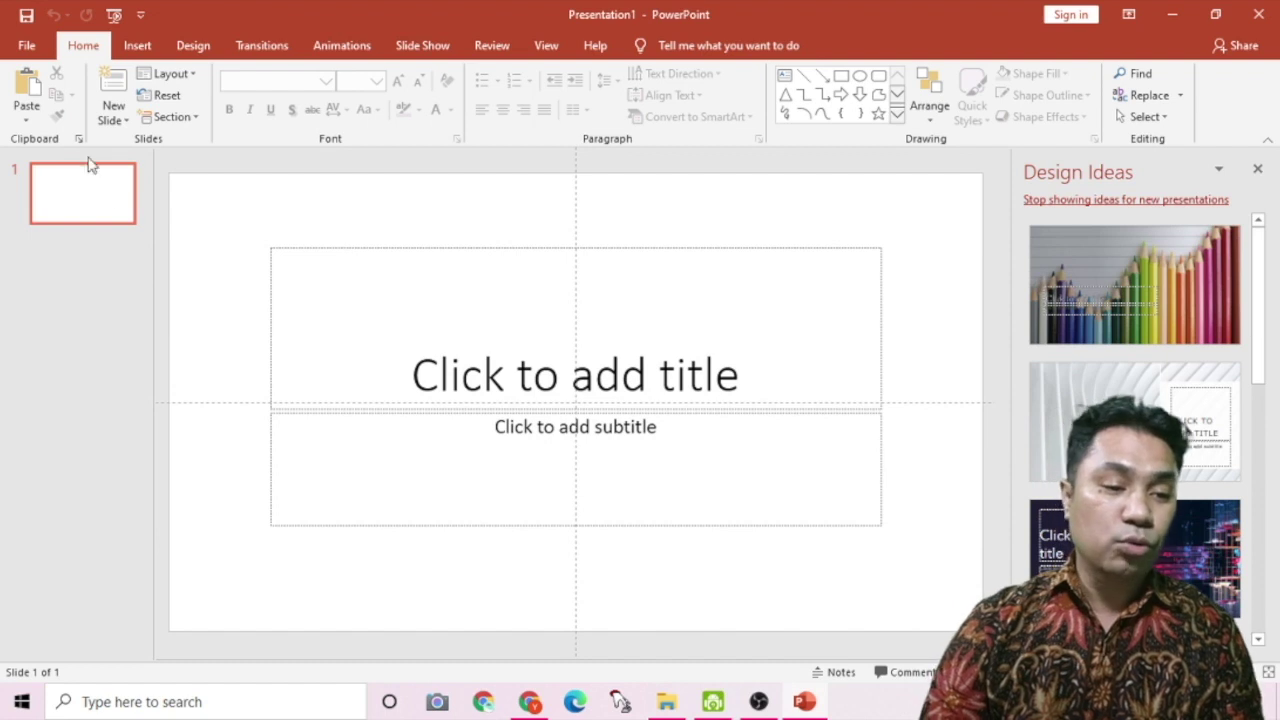
click(1259, 171)
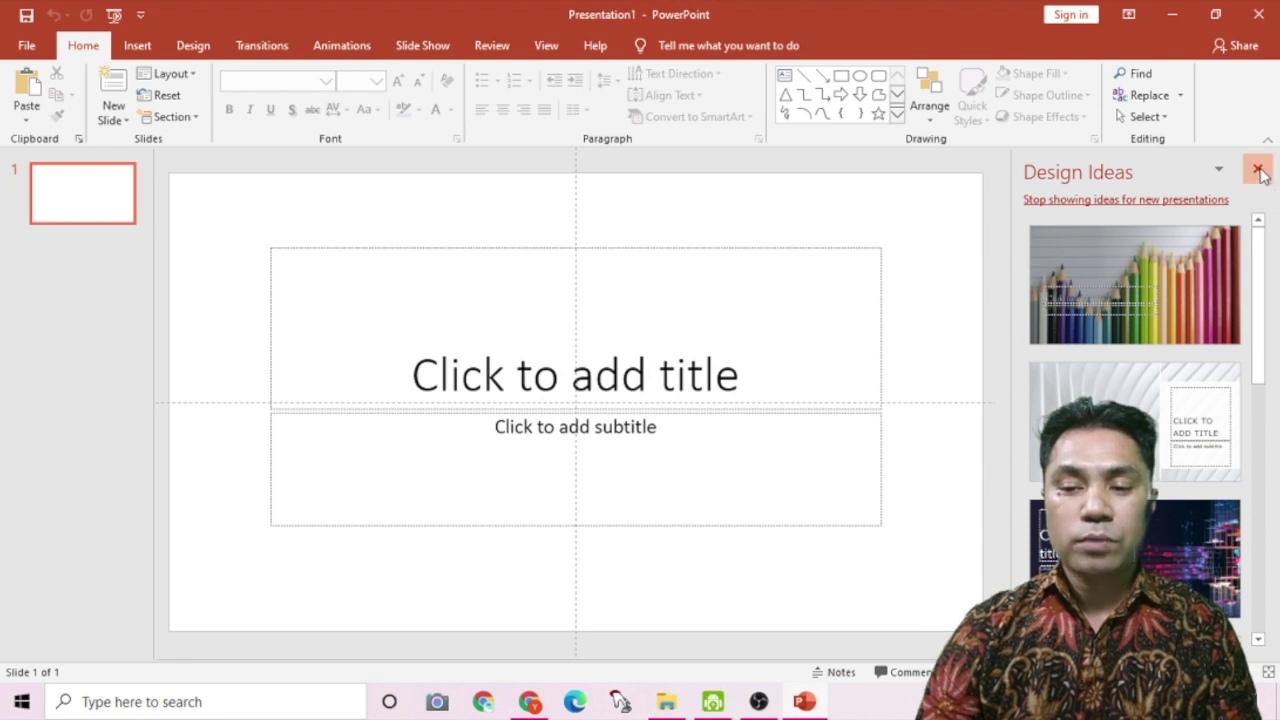